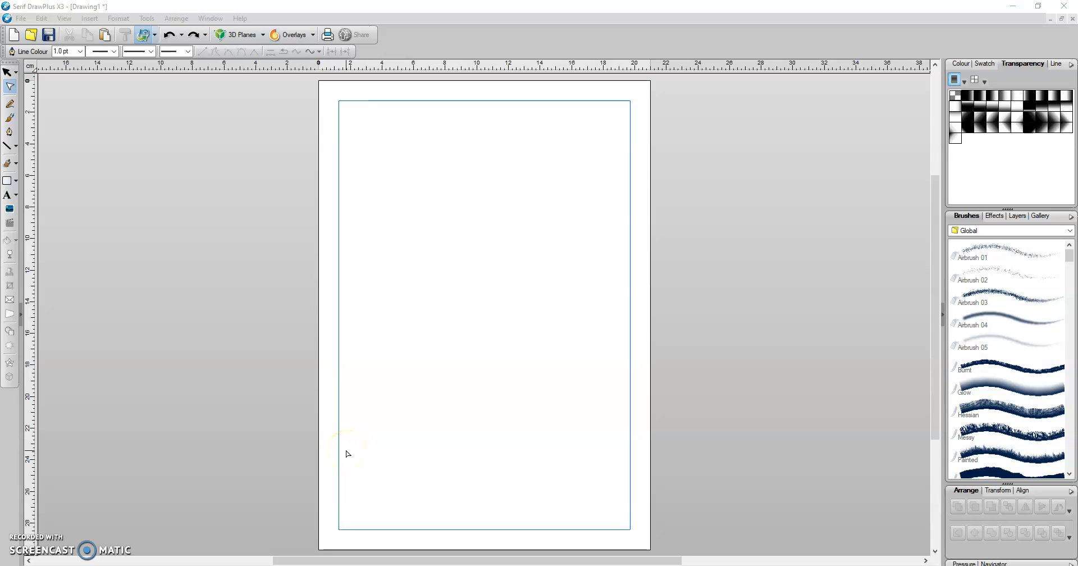
# Paste the copied Bugs Bunny head image onto the blank page.
pyautogui.rightClick(438, 373)
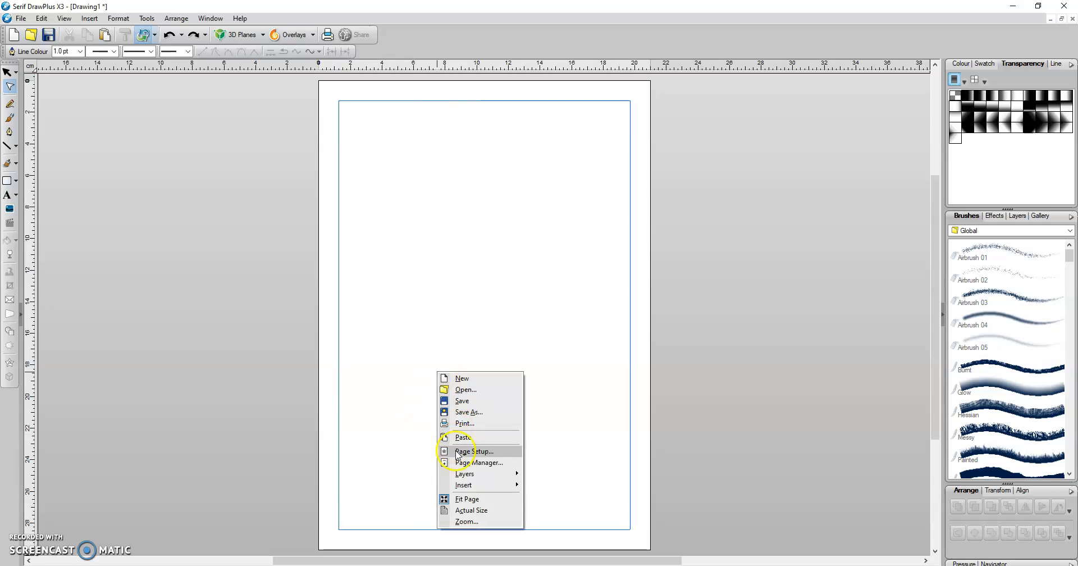
pyautogui.click(461, 437)
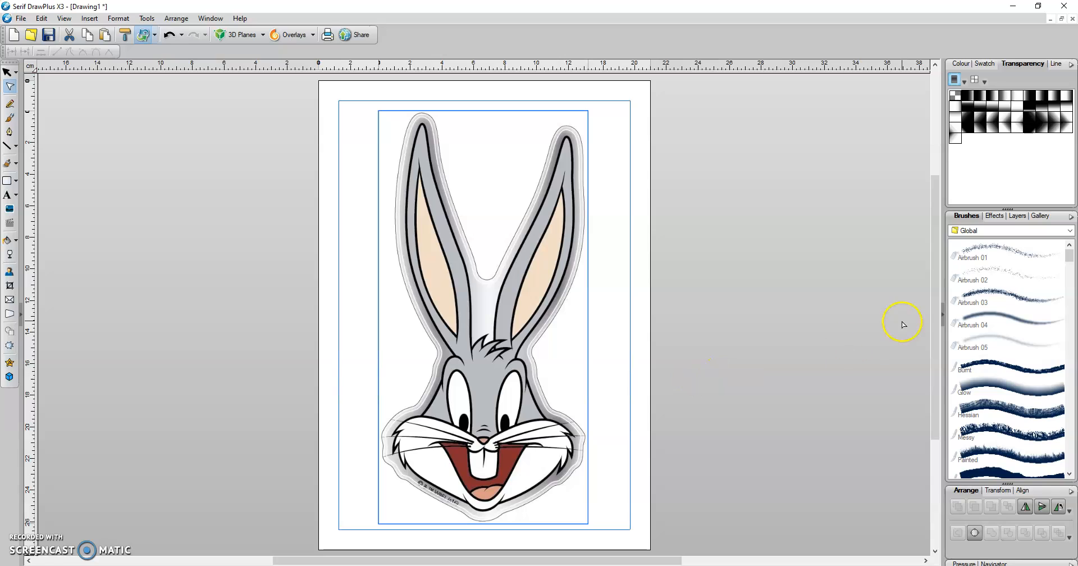
# Rename the image's layer "bugs" and add a new layer above it.
pyautogui.click(1017, 218)
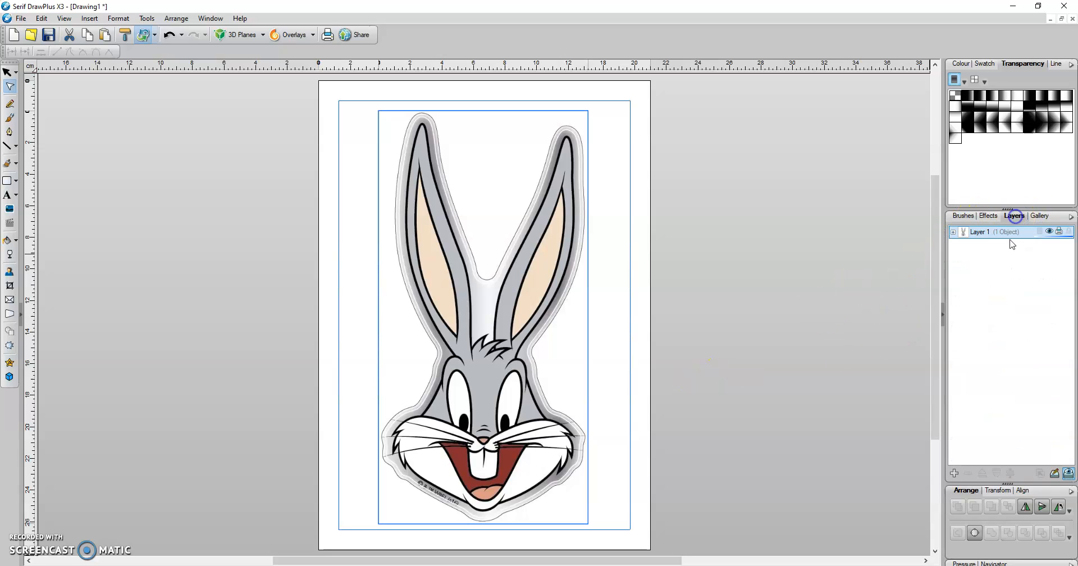
pyautogui.doubleClick(983, 233)
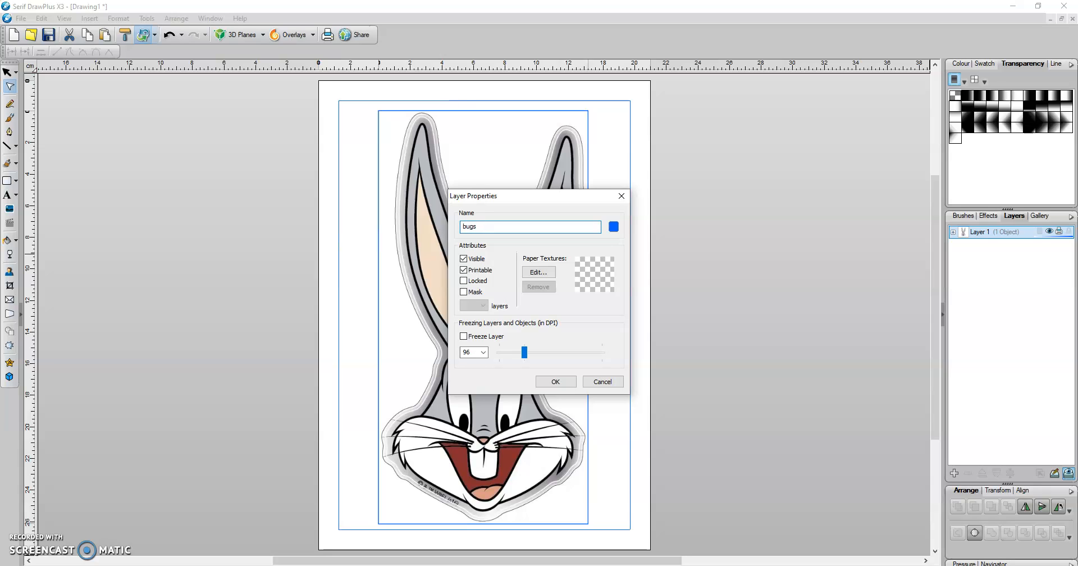
pyautogui.click(552, 381)
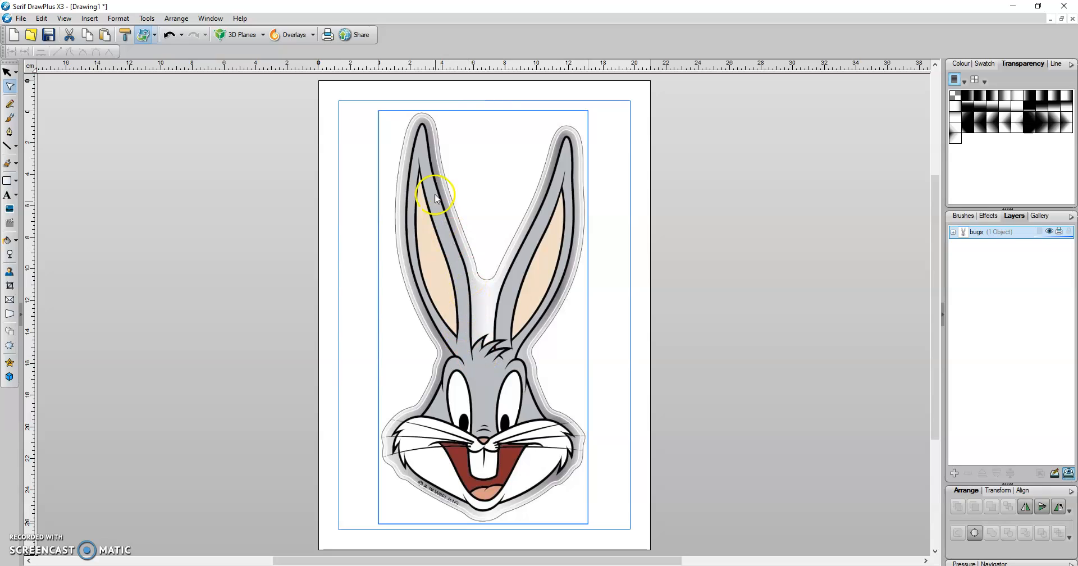
pyautogui.click(954, 473)
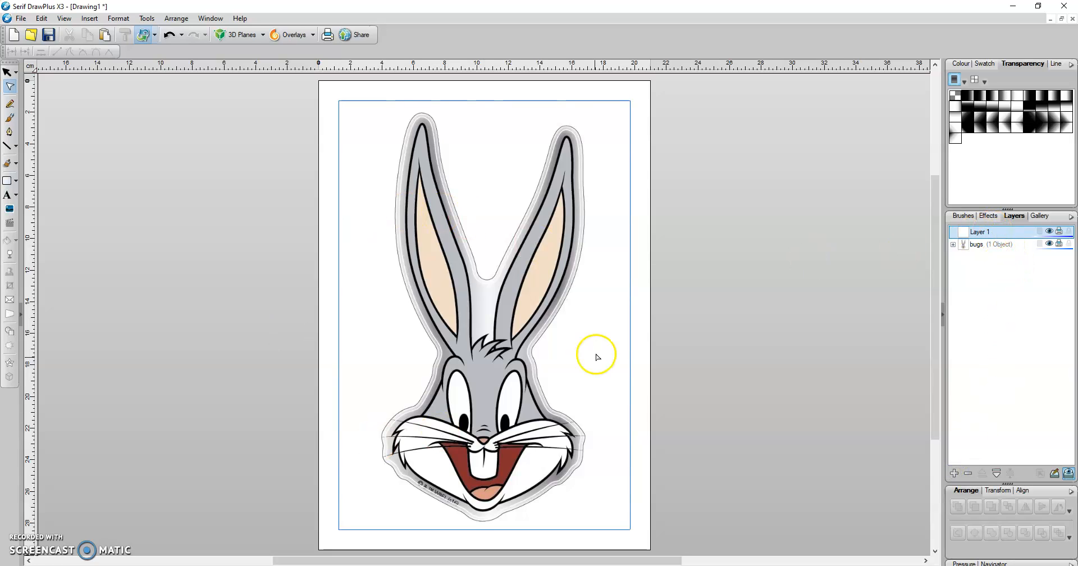
pyautogui.click(513, 370)
pyautogui.click(573, 316)
pyautogui.click(519, 304)
pyautogui.click(604, 229)
pyautogui.click(508, 295)
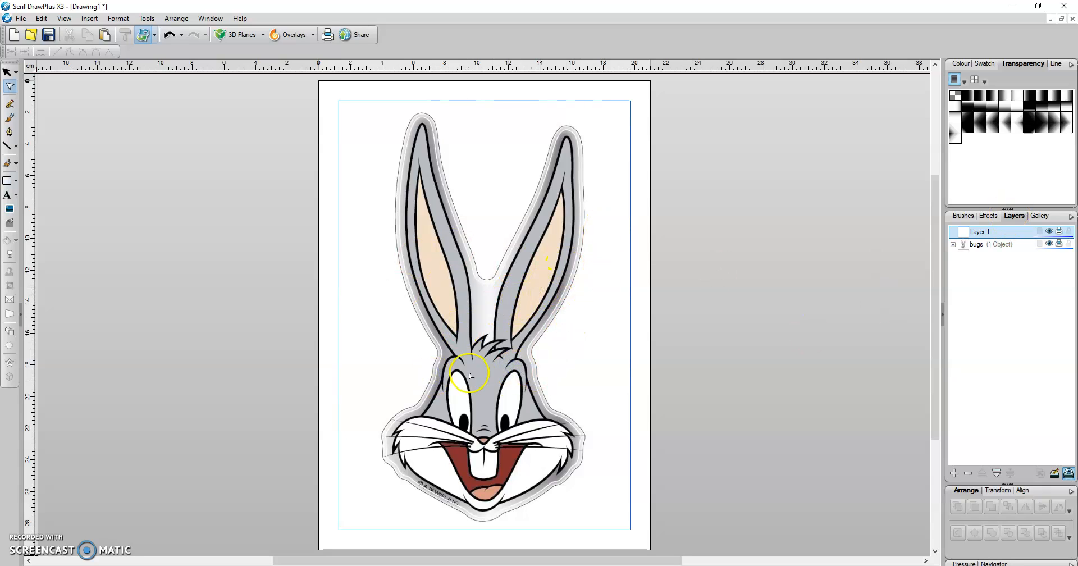
# Try moving the rabbit image on the bugs layer and undo the last move.
pyautogui.click(982, 244)
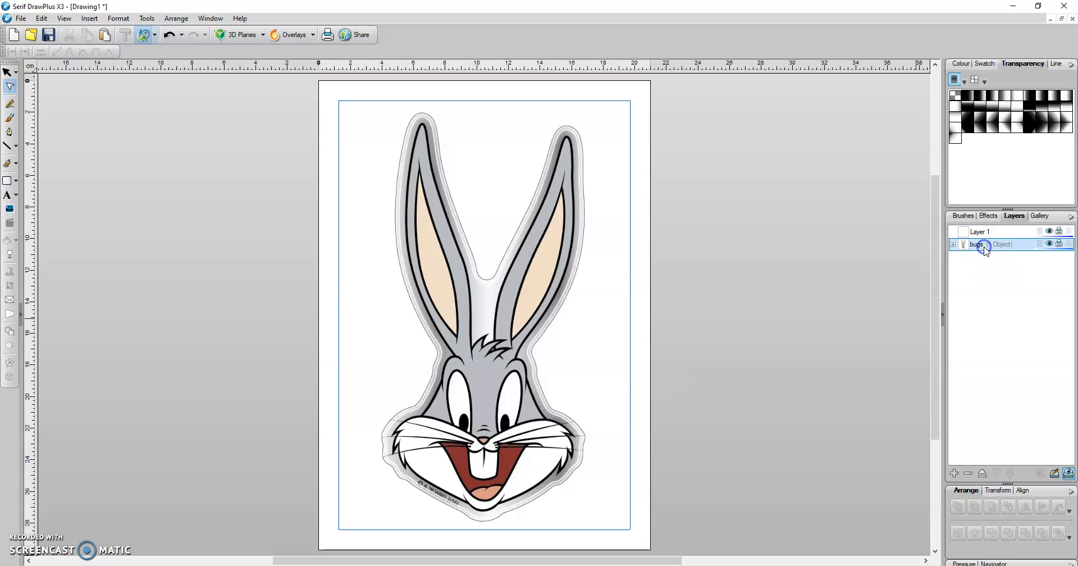
pyautogui.click(518, 352)
pyautogui.click(476, 367)
pyautogui.hotkey('ctrl', 'z')
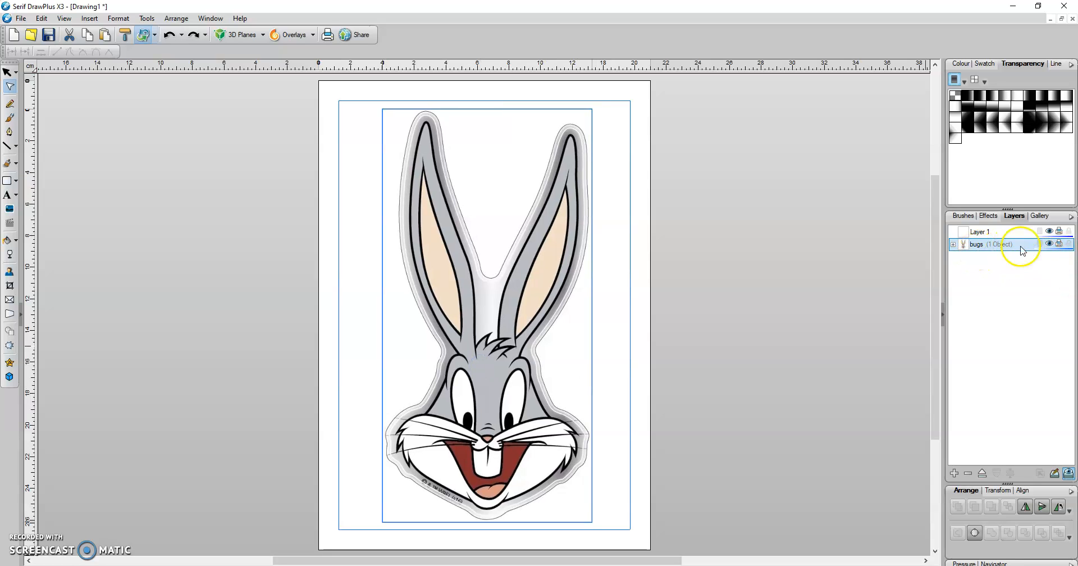
# Lock the bugs layer and rename the empty layer above it "Bugs Grey".
pyautogui.click(1069, 244)
pyautogui.click(1002, 232)
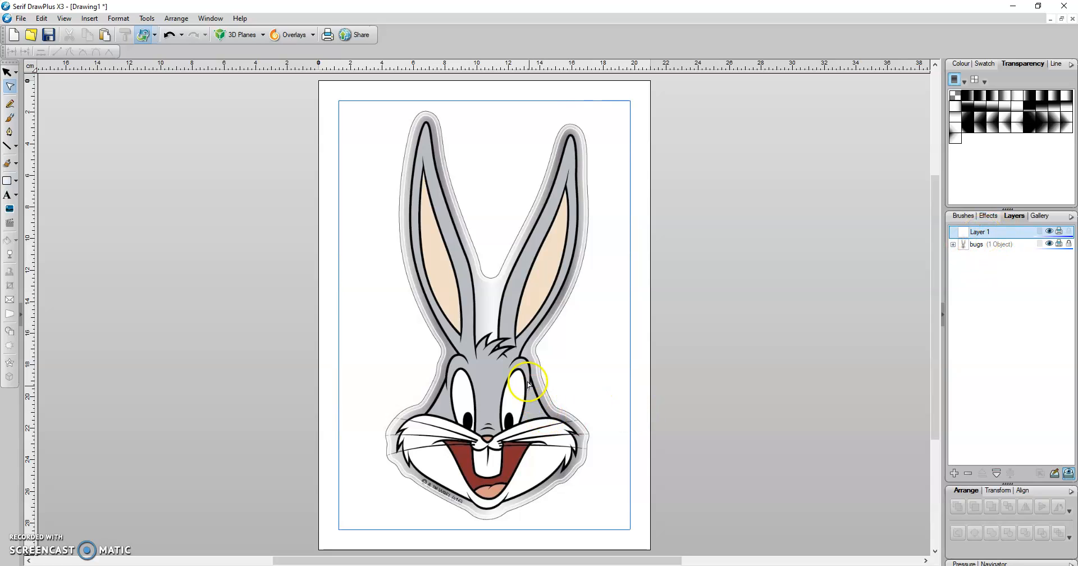
pyautogui.doubleClick(976, 232)
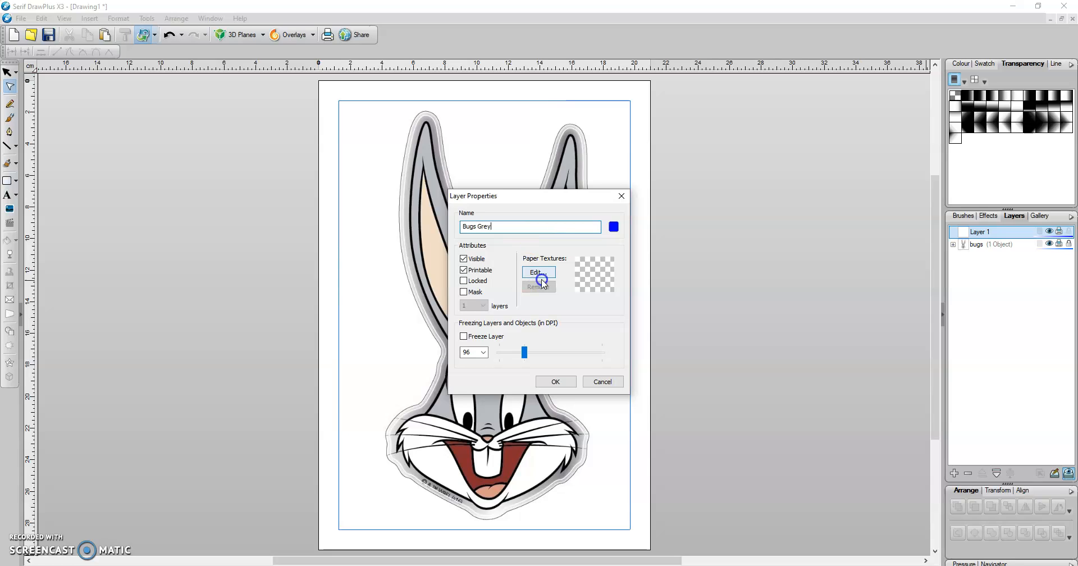
pyautogui.click(549, 382)
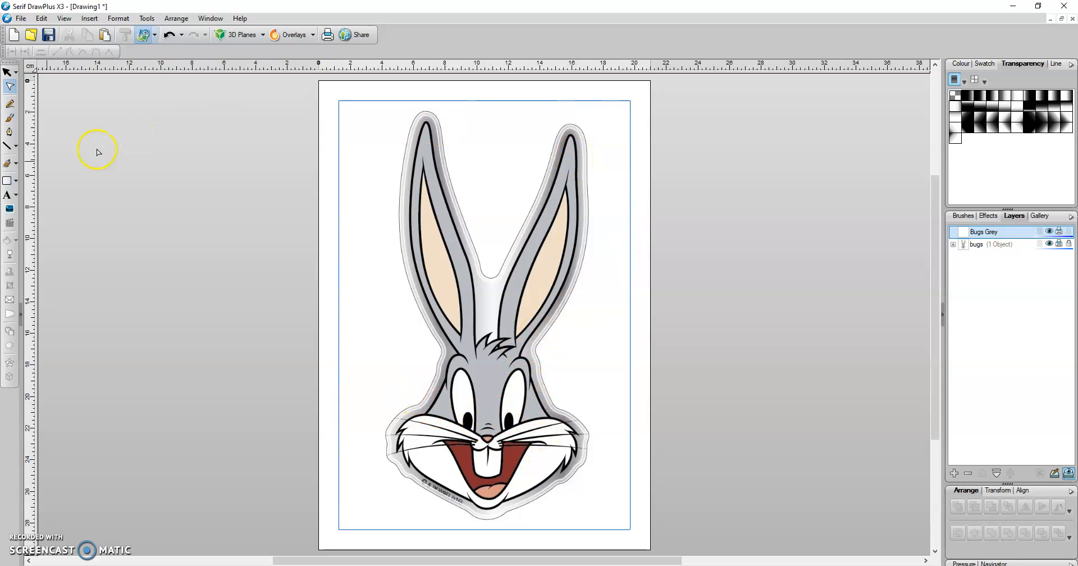
# Trace the right ear on the Bugs Grey layer as a closed outline of straight line segments.
pyautogui.click(10, 147)
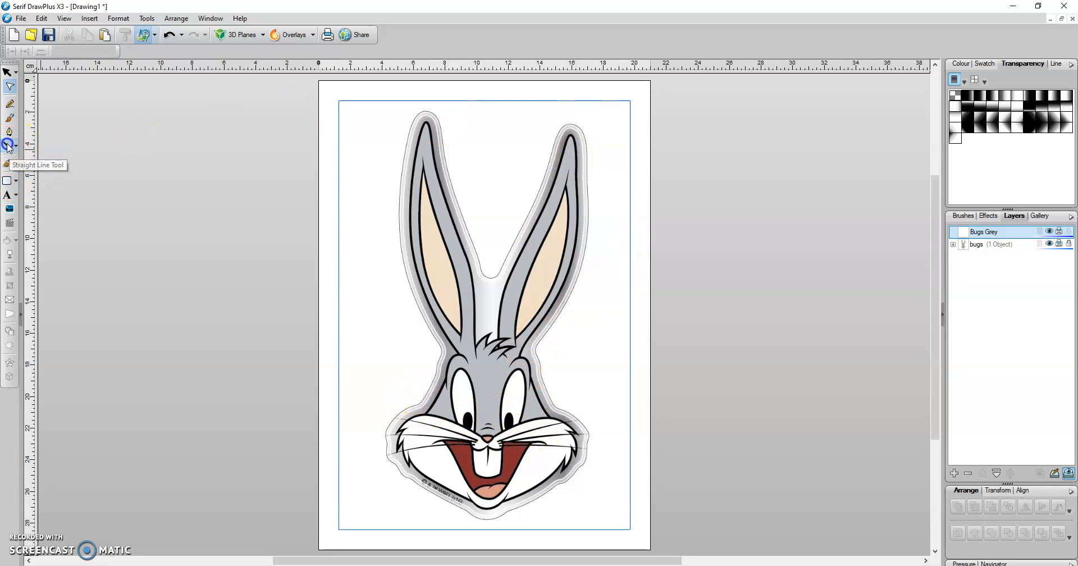
pyautogui.moveTo(520, 354)
pyautogui.mouseDown()
pyautogui.moveTo(543, 333)
pyautogui.moveTo(579, 246)
pyautogui.moveTo(584, 153)
pyautogui.moveTo(566, 140)
pyautogui.mouseUp()
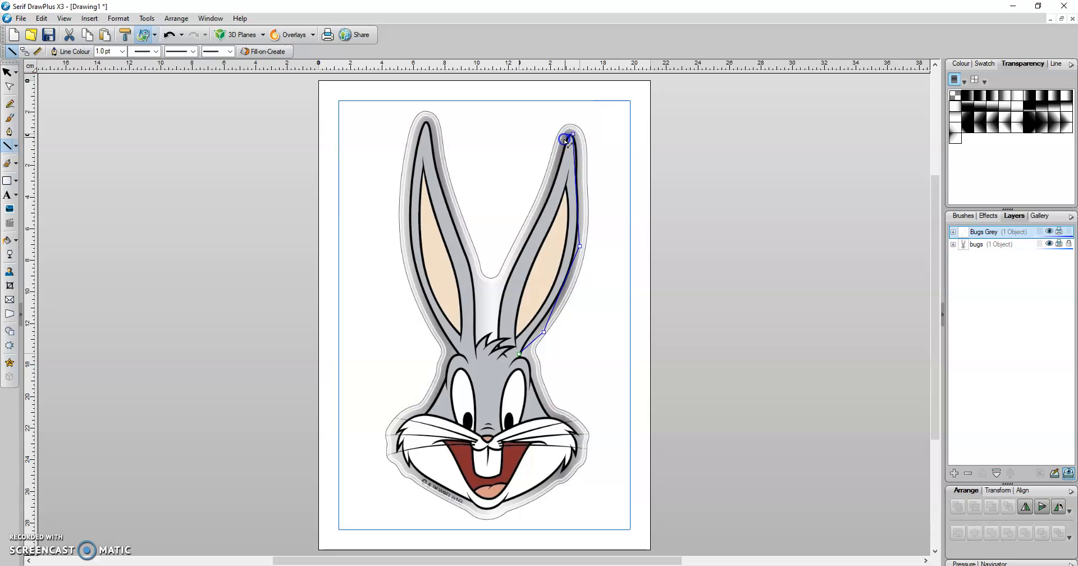
pyautogui.moveTo(537, 216); pyautogui.dragTo(519, 355)
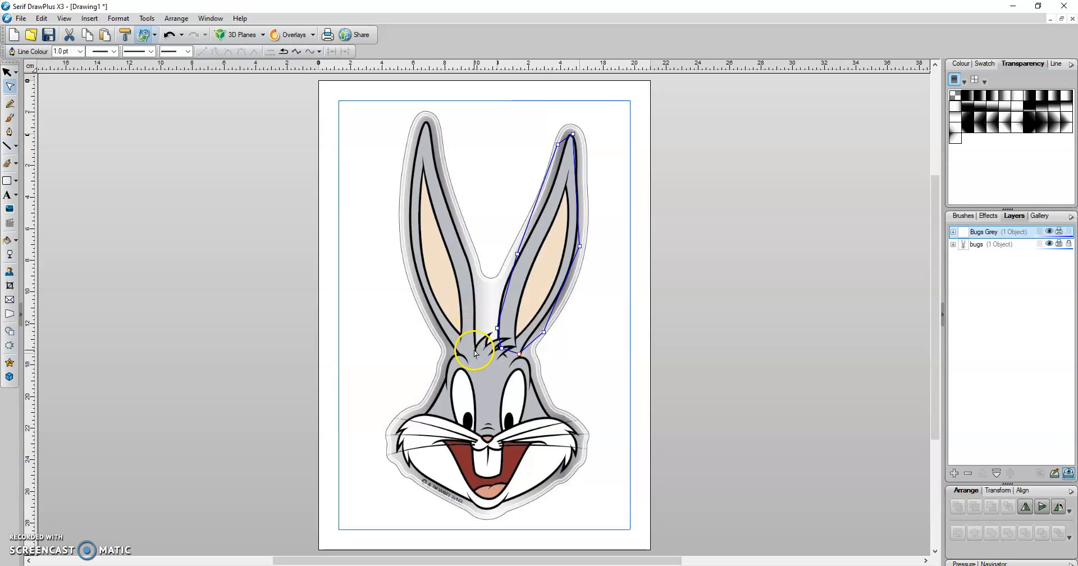
pyautogui.moveTo(477, 286); pyautogui.dragTo(470, 234)
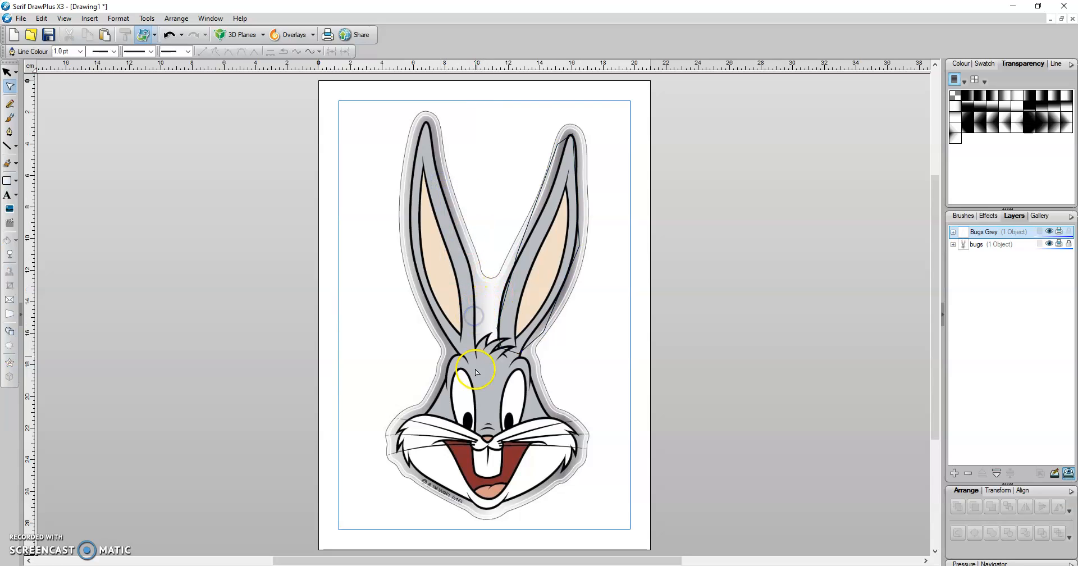
# Trace the left ear as a closed straight-line outline and check both ears with the bugs layer temporarily hidden.
pyautogui.click(8, 145)
pyautogui.click(481, 358)
pyautogui.moveTo(477, 355)
pyautogui.mouseDown()
pyautogui.moveTo(479, 279)
pyautogui.moveTo(444, 186)
pyautogui.moveTo(438, 125)
pyautogui.moveTo(425, 121)
pyautogui.moveTo(402, 180)
pyautogui.moveTo(412, 296)
pyautogui.moveTo(459, 355)
pyautogui.mouseUp()
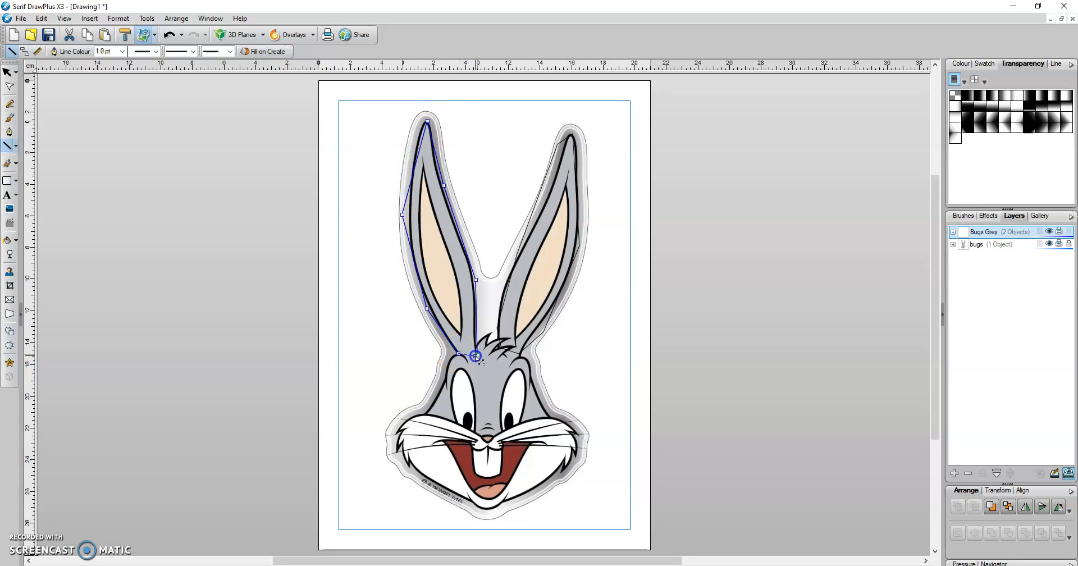
pyautogui.click(476, 355)
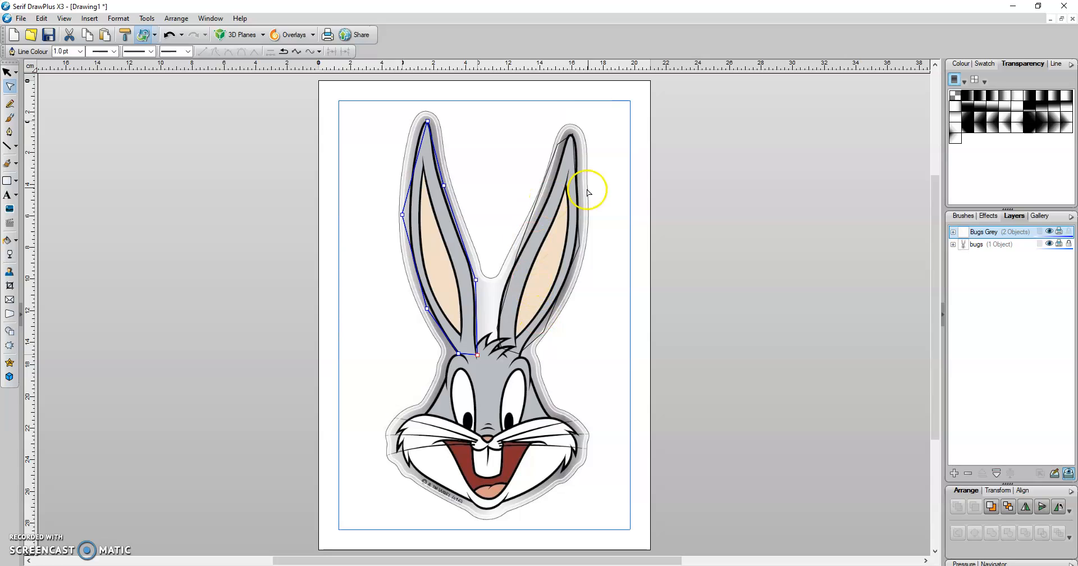
pyautogui.click(1049, 244)
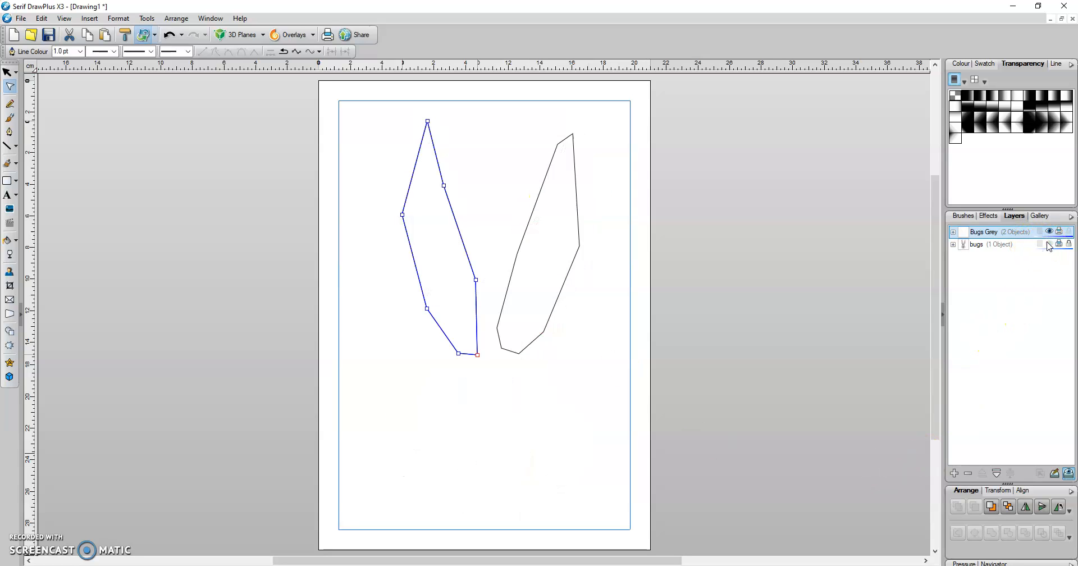
pyautogui.click(1049, 244)
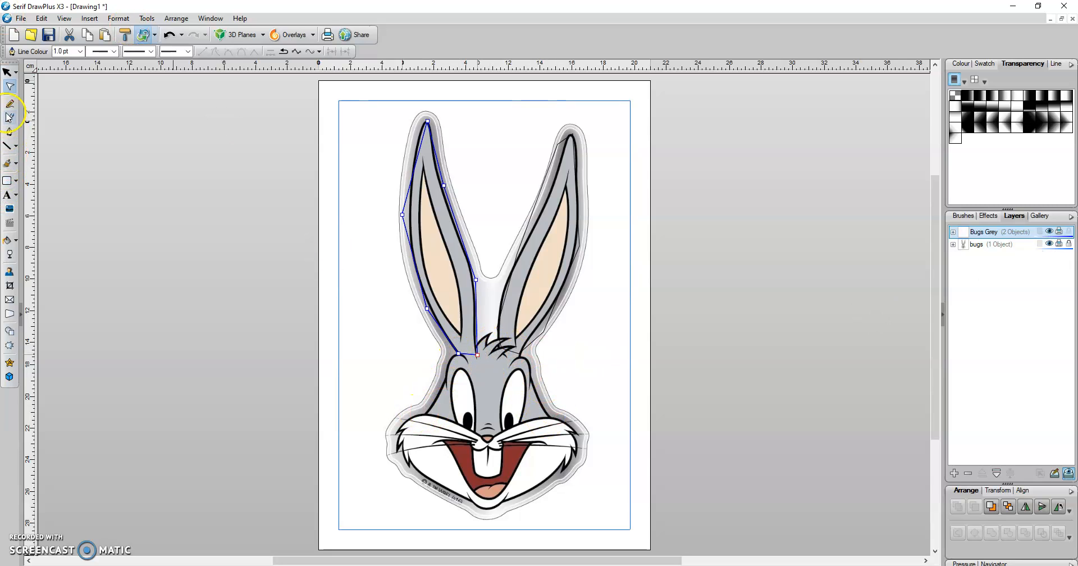
# Trace the grey face area between ears and cheeks as a closed straight-line outline, checking it with the bugs layer temporarily hidden.
pyautogui.click(8, 147)
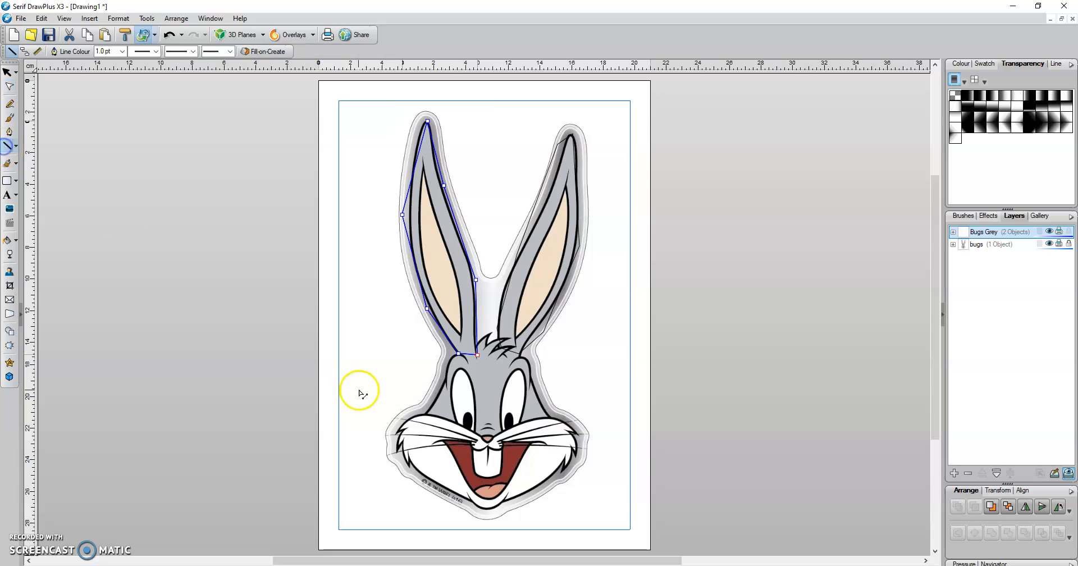
pyautogui.moveTo(459, 353)
pyautogui.mouseDown()
pyautogui.moveTo(437, 390)
pyautogui.moveTo(463, 425)
pyautogui.mouseUp()
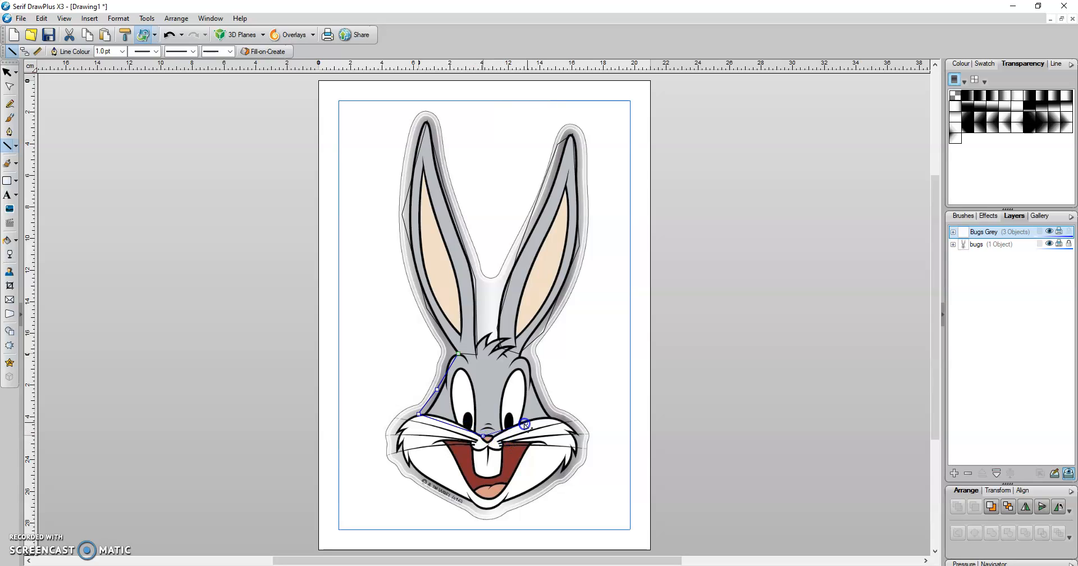
pyautogui.moveTo(562, 420); pyautogui.dragTo(498, 354)
pyautogui.click(459, 355)
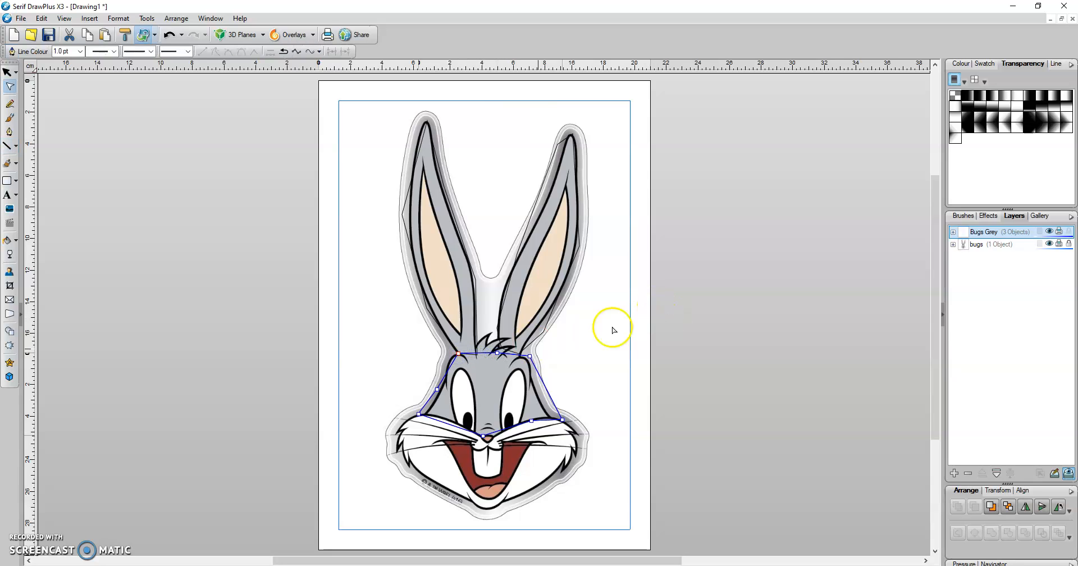
pyautogui.click(1049, 244)
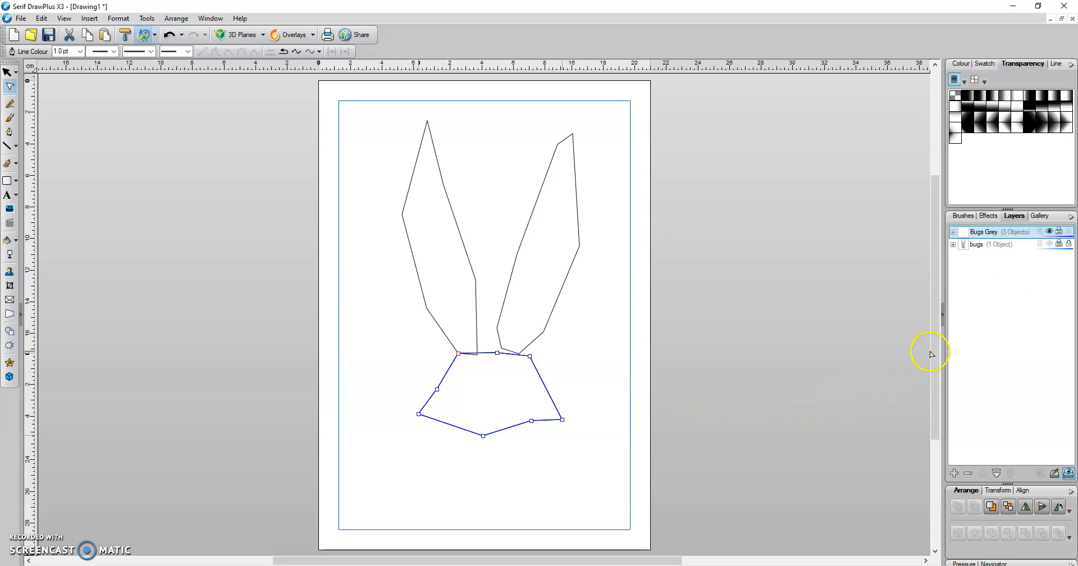
pyautogui.click(1049, 243)
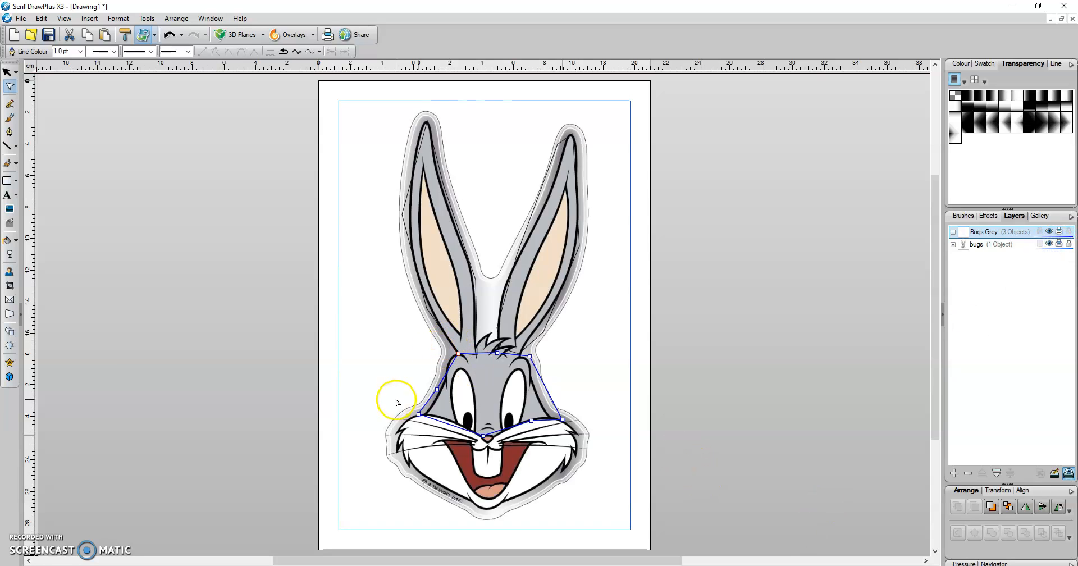
# Bend the left ear outline's segments and shift its nodes with the Node tool to follow the ear's curved edge.
pyautogui.click(405, 225)
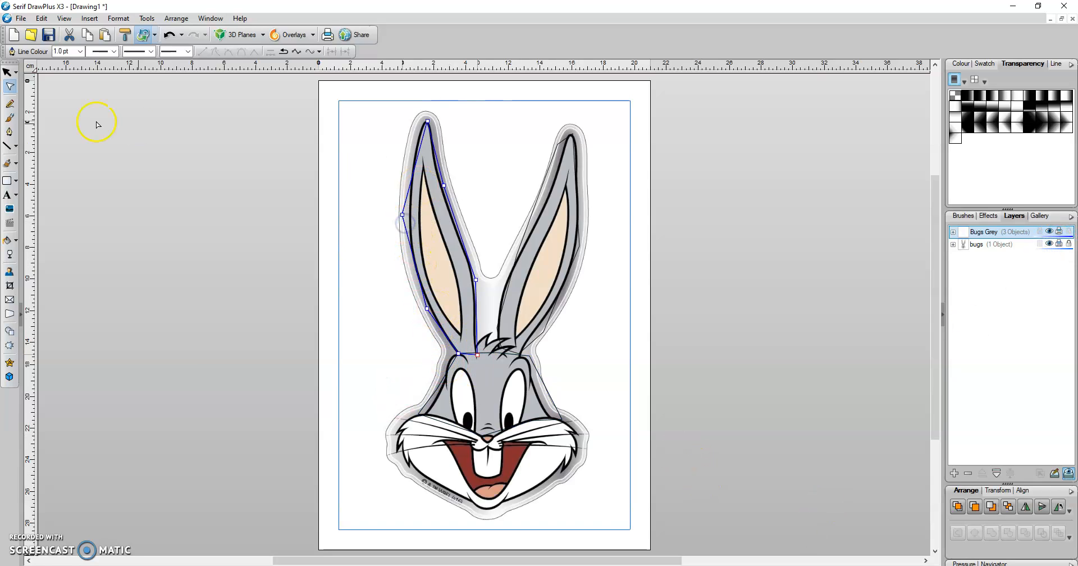
pyautogui.click(12, 84)
pyautogui.click(404, 217)
pyautogui.moveTo(410, 219); pyautogui.dragTo(417, 164)
pyautogui.moveTo(438, 123); pyautogui.dragTo(440, 173)
pyautogui.click(460, 241)
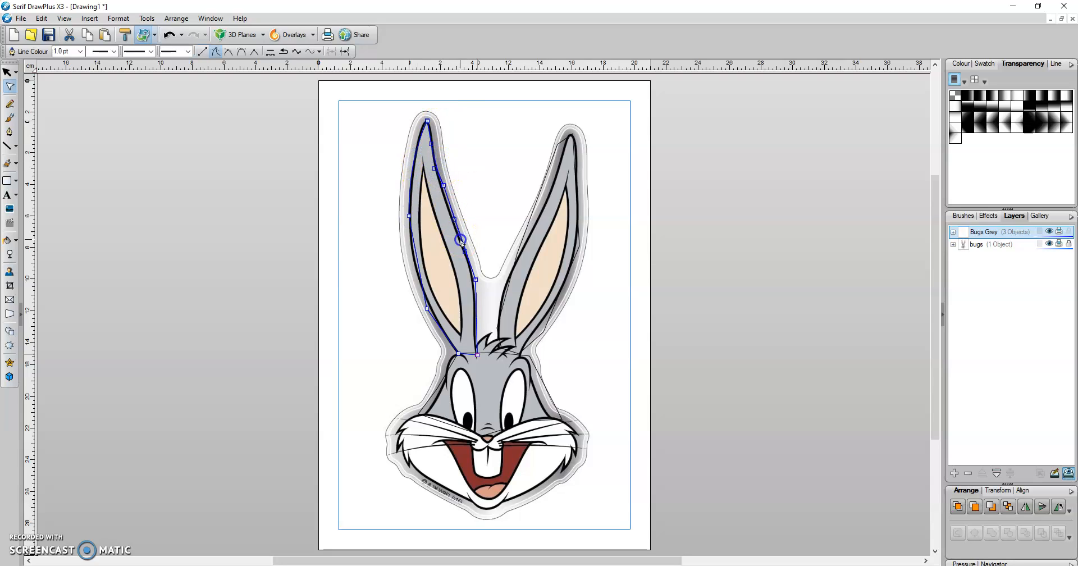
pyautogui.moveTo(475, 279); pyautogui.dragTo(472, 280)
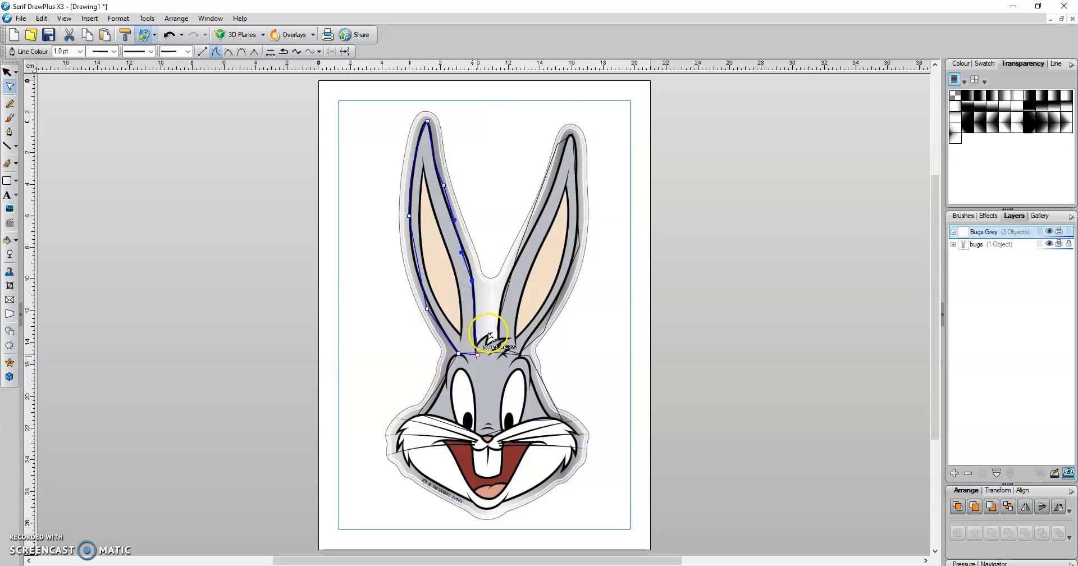
# Curve the right ear outline's segments and reposition its tip and side nodes to match the ear in the image.
pyautogui.click(513, 278)
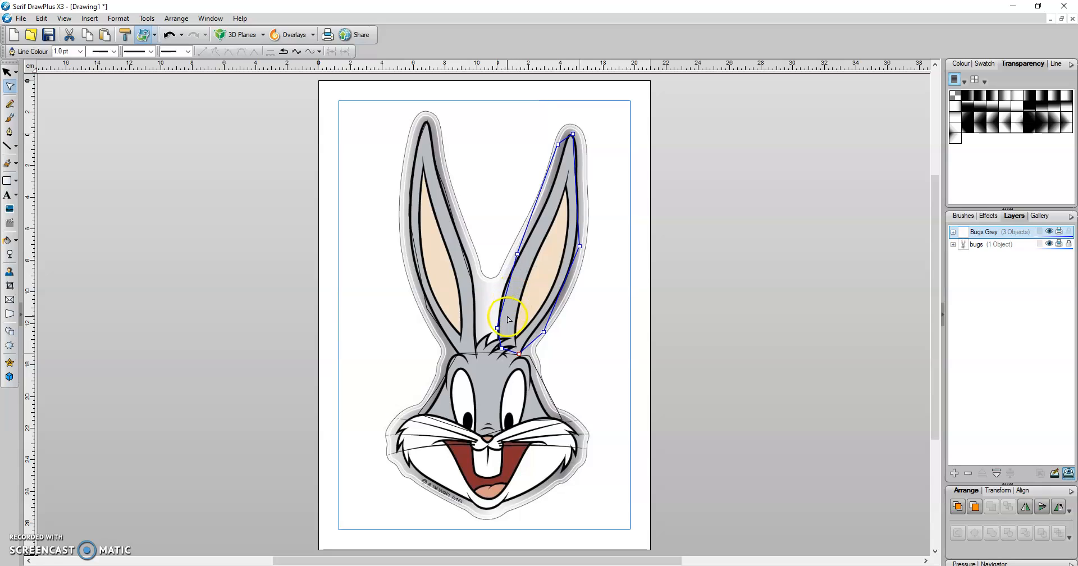
pyautogui.moveTo(507, 288); pyautogui.dragTo(504, 288)
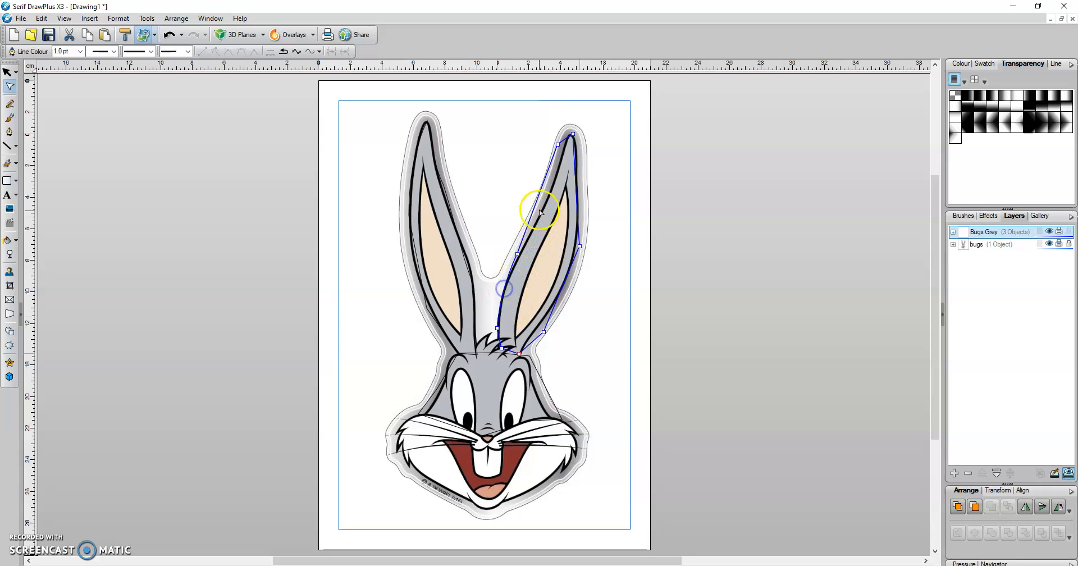
pyautogui.moveTo(534, 206); pyautogui.dragTo(542, 212)
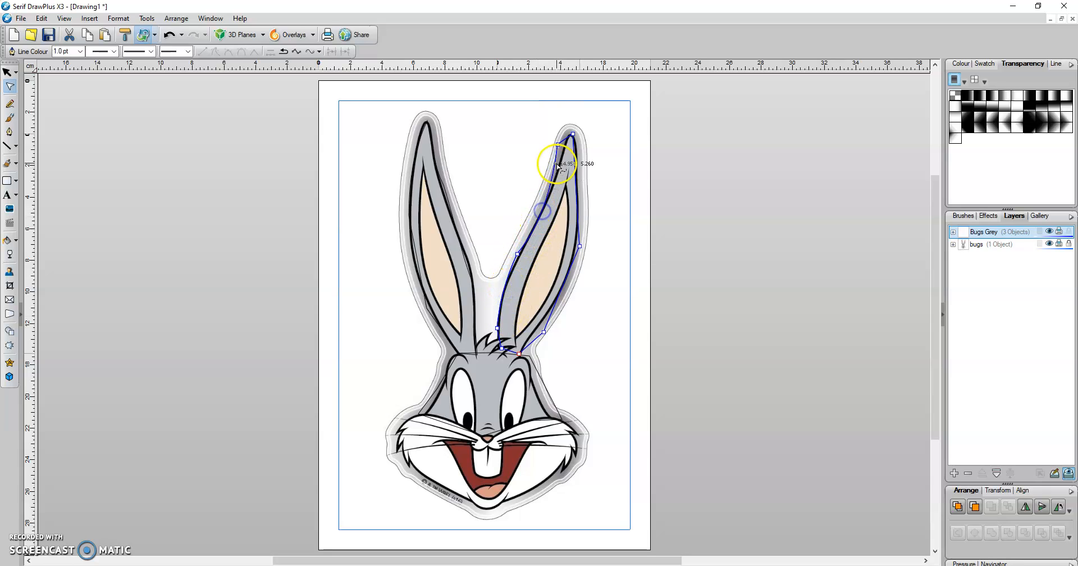
pyautogui.moveTo(558, 144); pyautogui.dragTo(563, 148)
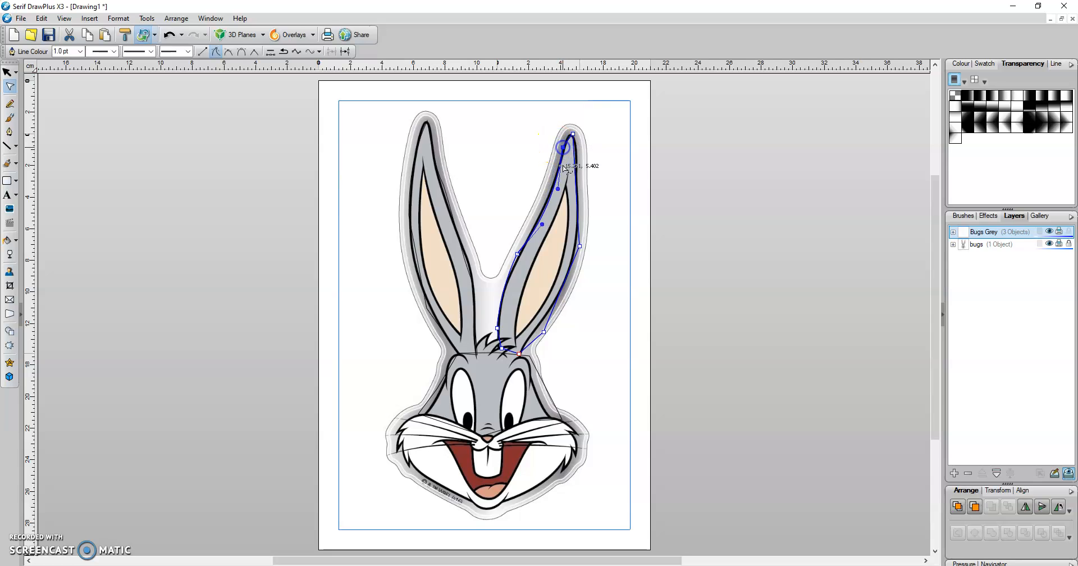
pyautogui.click(580, 247)
pyautogui.moveTo(579, 249); pyautogui.dragTo(579, 191)
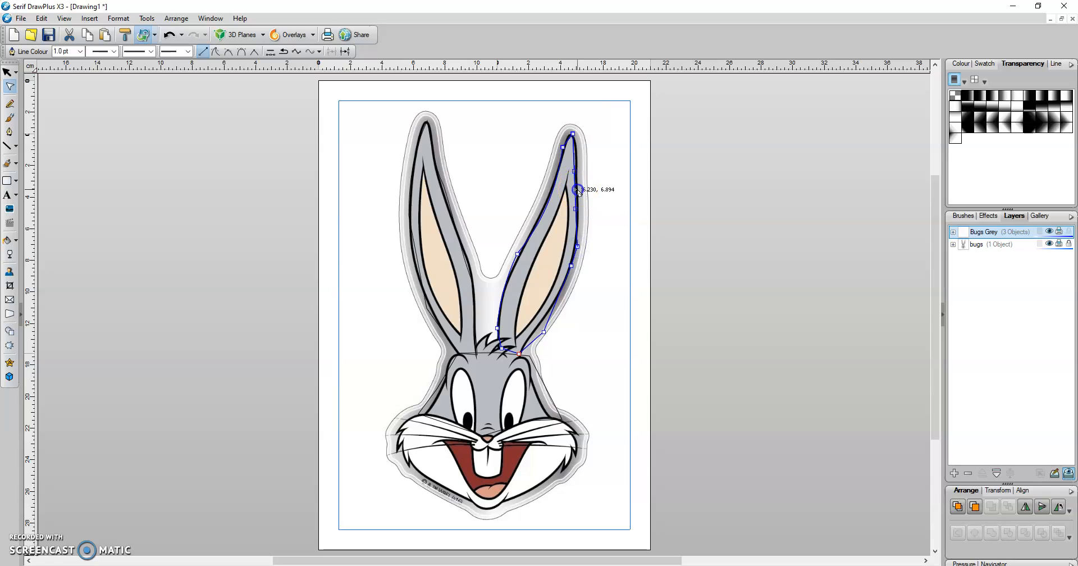
pyautogui.click(543, 331)
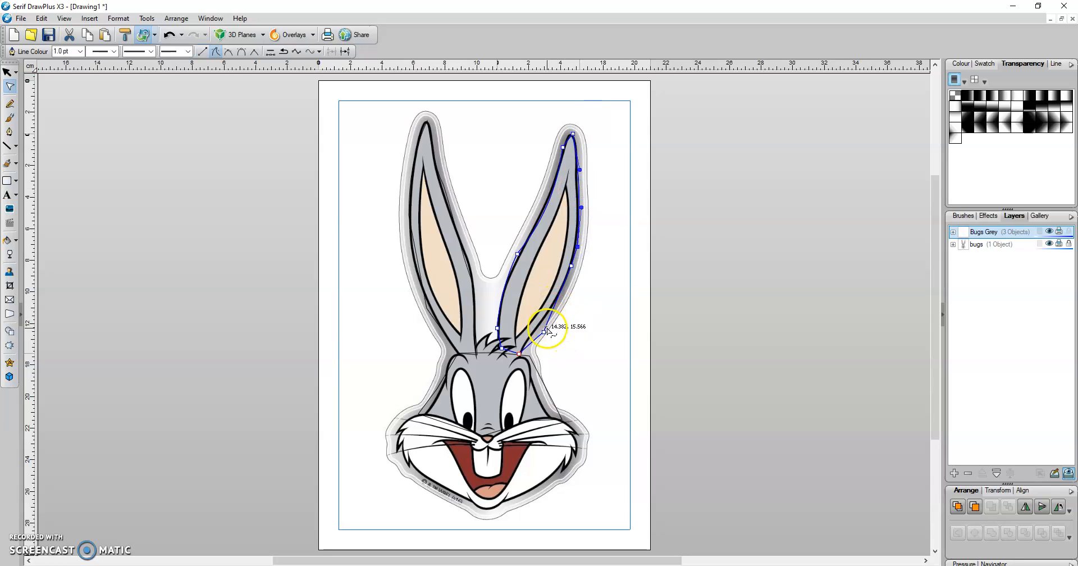
pyautogui.moveTo(539, 327); pyautogui.dragTo(558, 300)
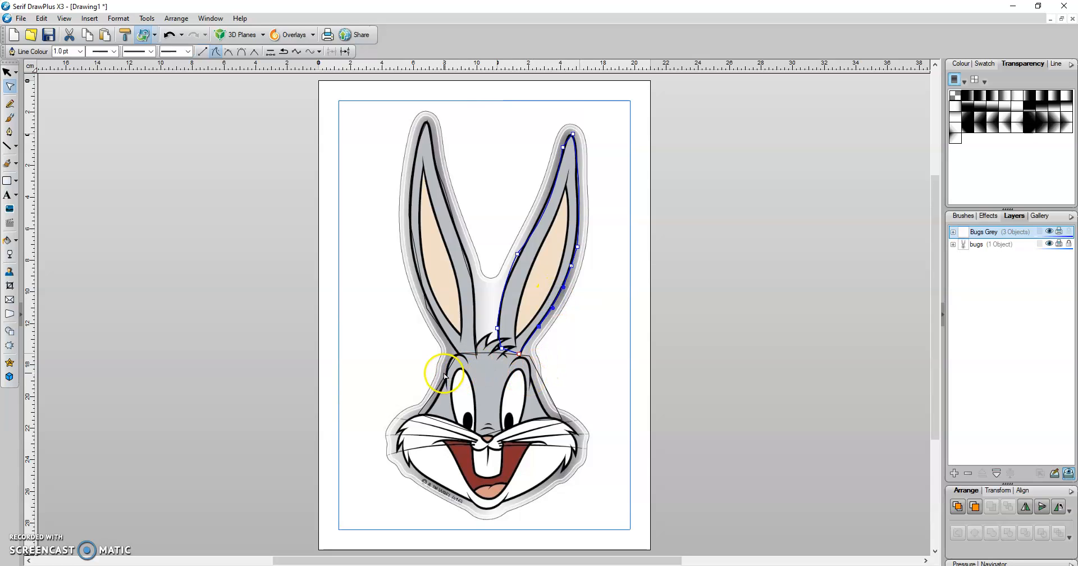
# Curve both side edges of the grey face outline and adjust the left side node to follow the head's contour in the image.
pyautogui.moveTo(430, 396); pyautogui.dragTo(434, 399)
pyautogui.click(434, 398)
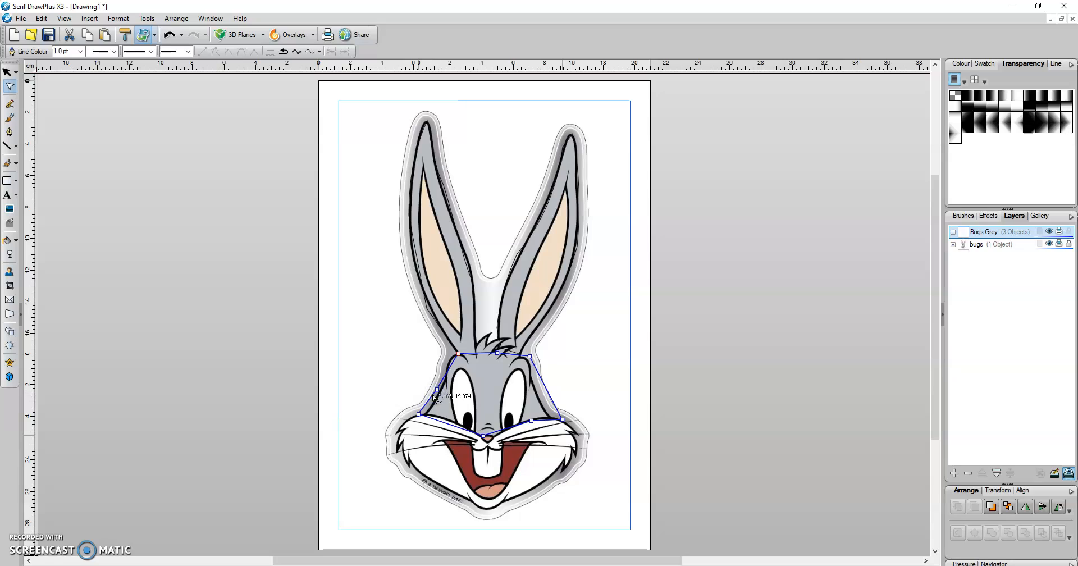
pyautogui.click(437, 390)
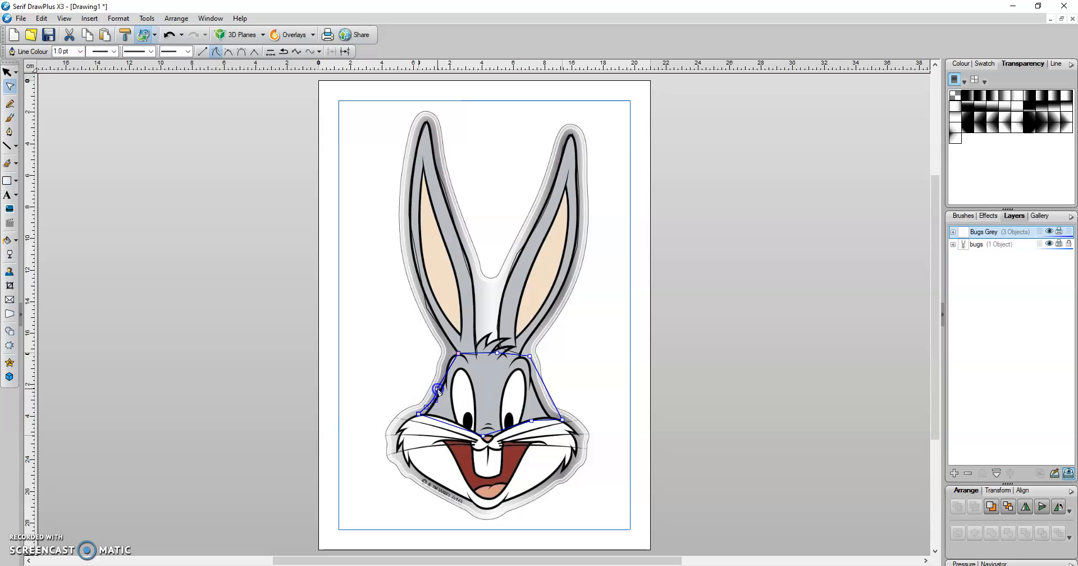
pyautogui.moveTo(439, 389); pyautogui.dragTo(454, 364)
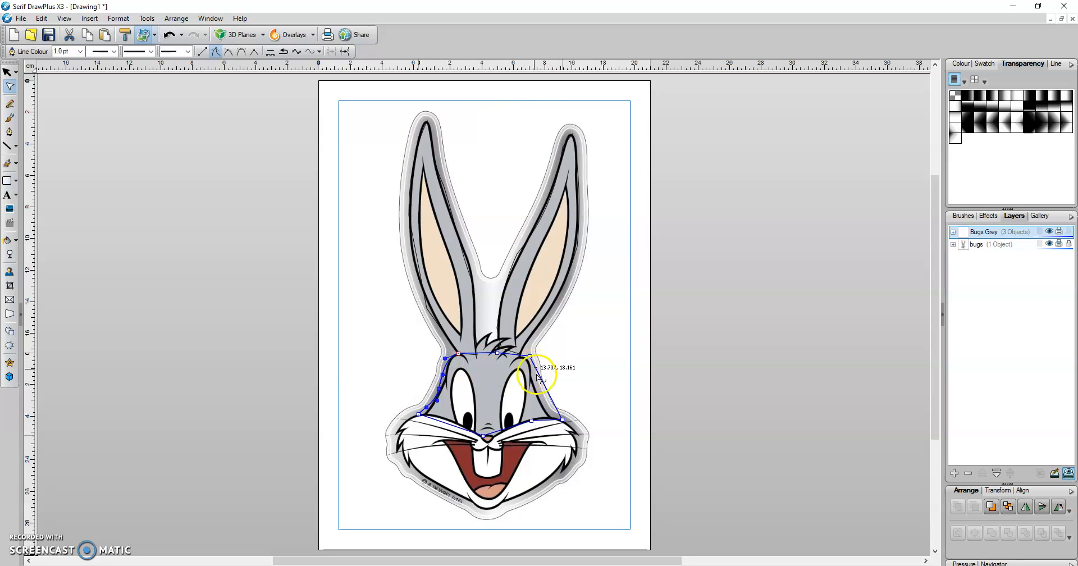
pyautogui.moveTo(546, 386); pyautogui.dragTo(540, 392)
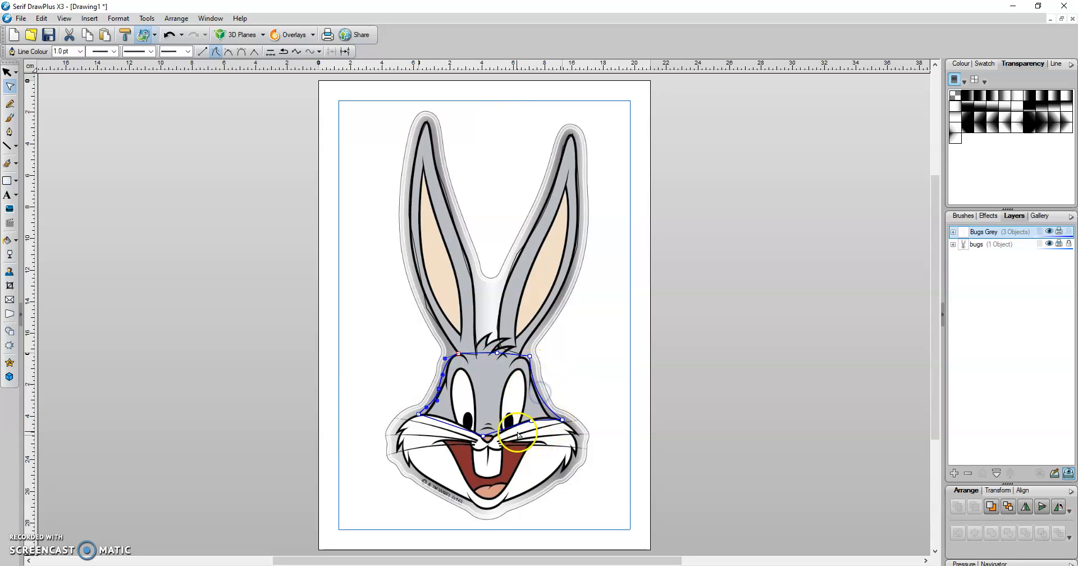
# Move the face outline's lower centre node onto the nose and curve the lower segments along the tops of both cheeks.
pyautogui.moveTo(488, 437); pyautogui.dragTo(489, 441)
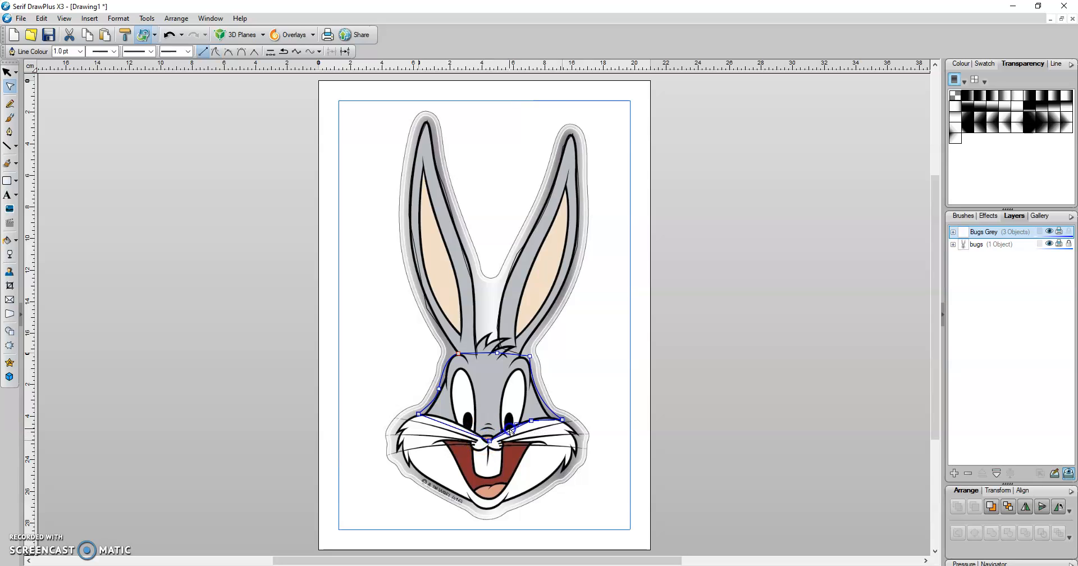
pyautogui.moveTo(532, 425); pyautogui.dragTo(544, 422)
pyautogui.moveTo(422, 422); pyautogui.dragTo(447, 422)
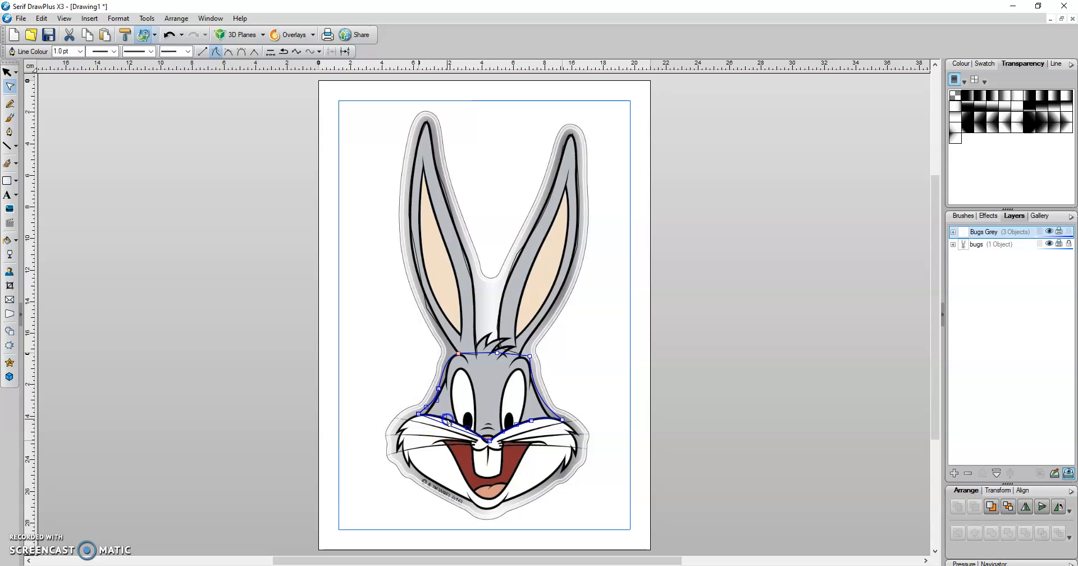
# Hide the bugs layer and move the right ear's inner base node down to meet the face outline's upper edge.
pyautogui.click(1049, 244)
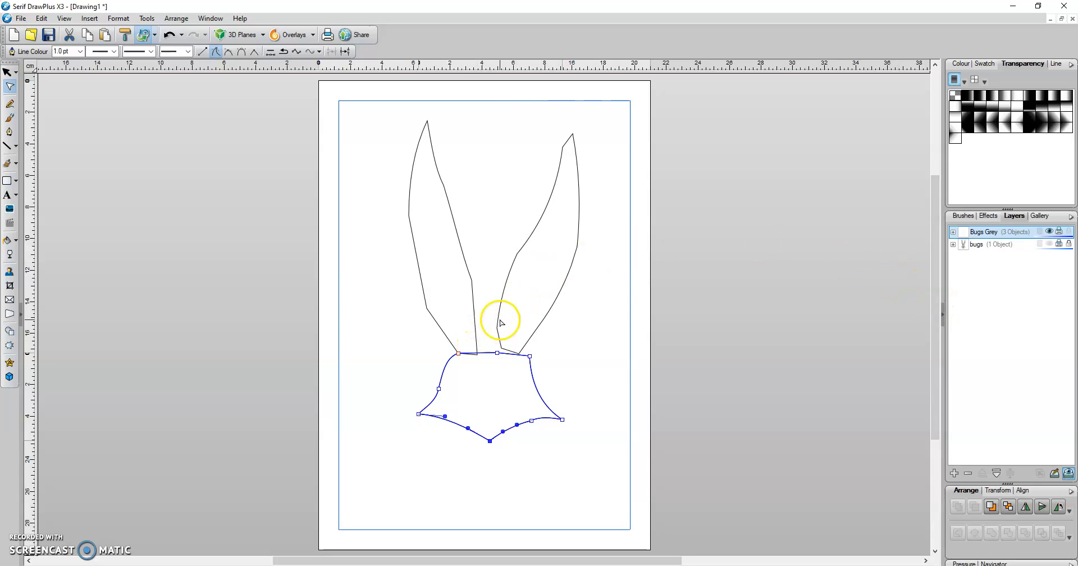
pyautogui.click(501, 343)
pyautogui.moveTo(502, 350); pyautogui.dragTo(503, 353)
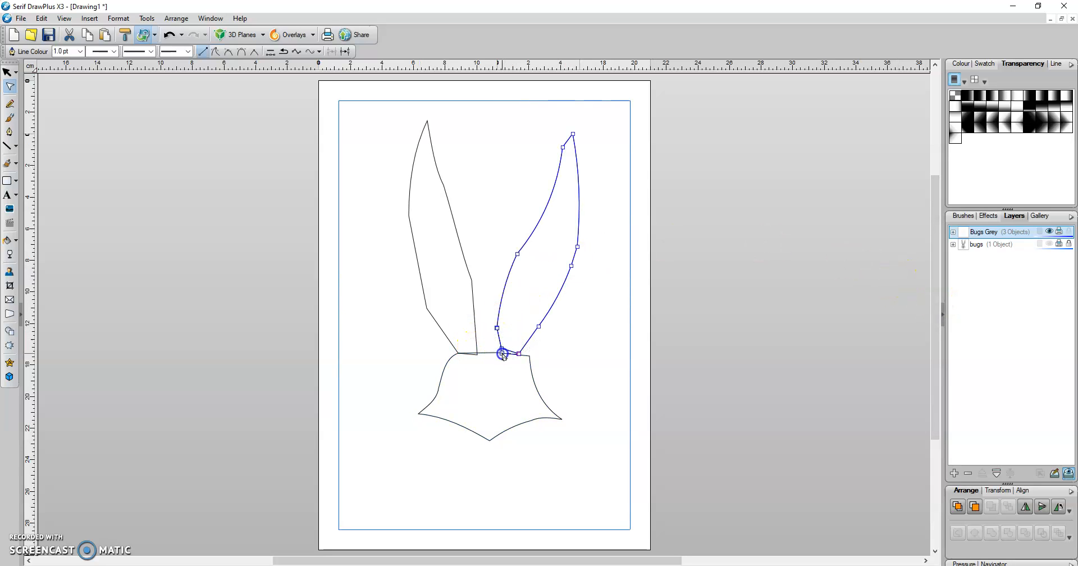
pyautogui.click(498, 339)
pyautogui.doubleClick(501, 300)
# Curve the lower inner and outer segments of the left ear outline where they run down to the face.
pyautogui.click(476, 327)
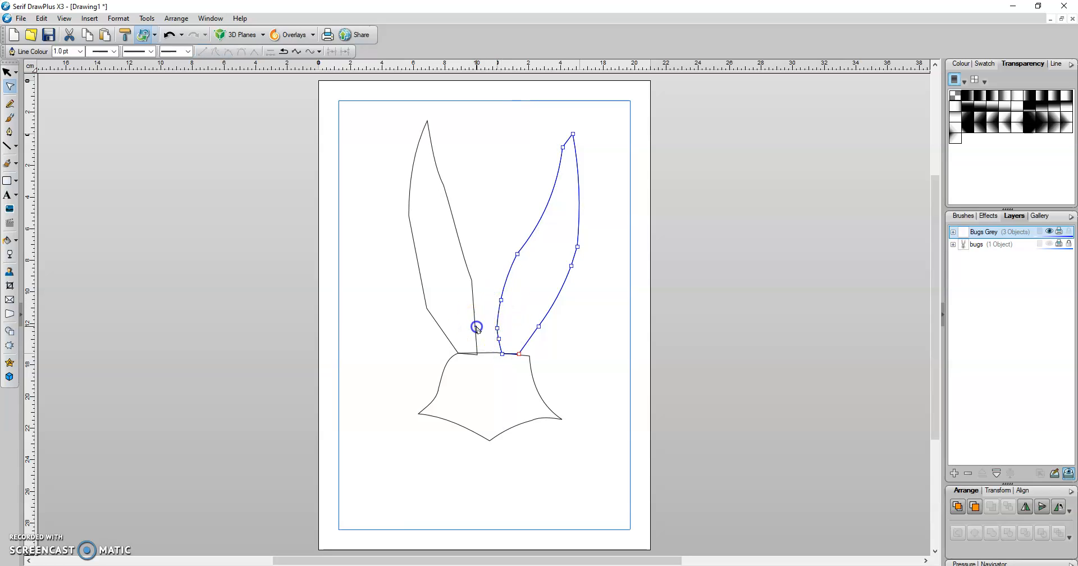
pyautogui.click(476, 326)
pyautogui.moveTo(476, 325); pyautogui.dragTo(443, 336)
pyautogui.doubleClick(437, 323)
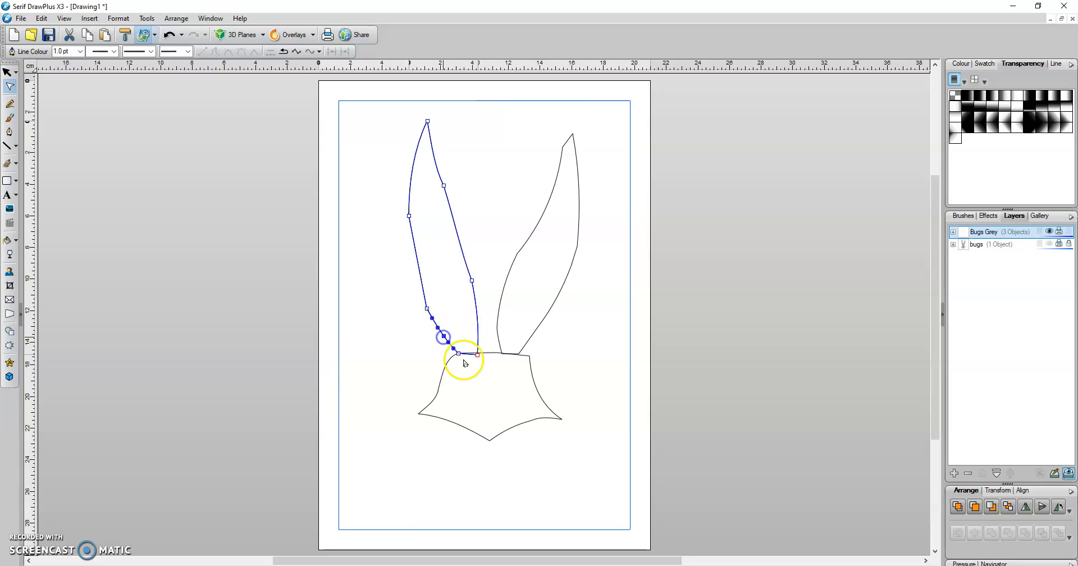
# Tidy the face outline's upper right corner node, deselect it, and compare the outlines with the image by toggling the bugs layer's visibility.
pyautogui.click(513, 352)
pyautogui.click(526, 354)
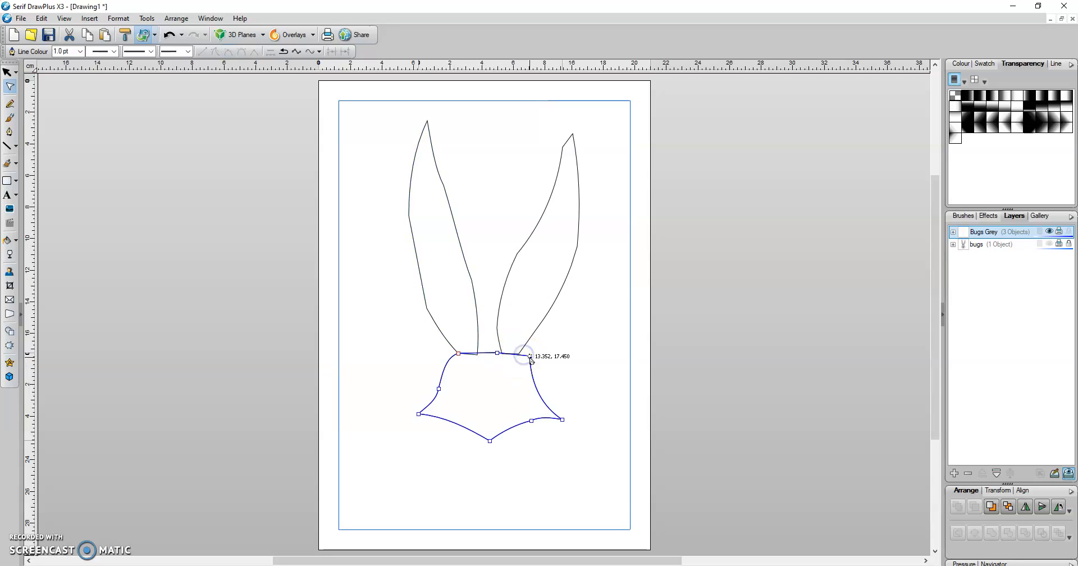
pyautogui.click(626, 348)
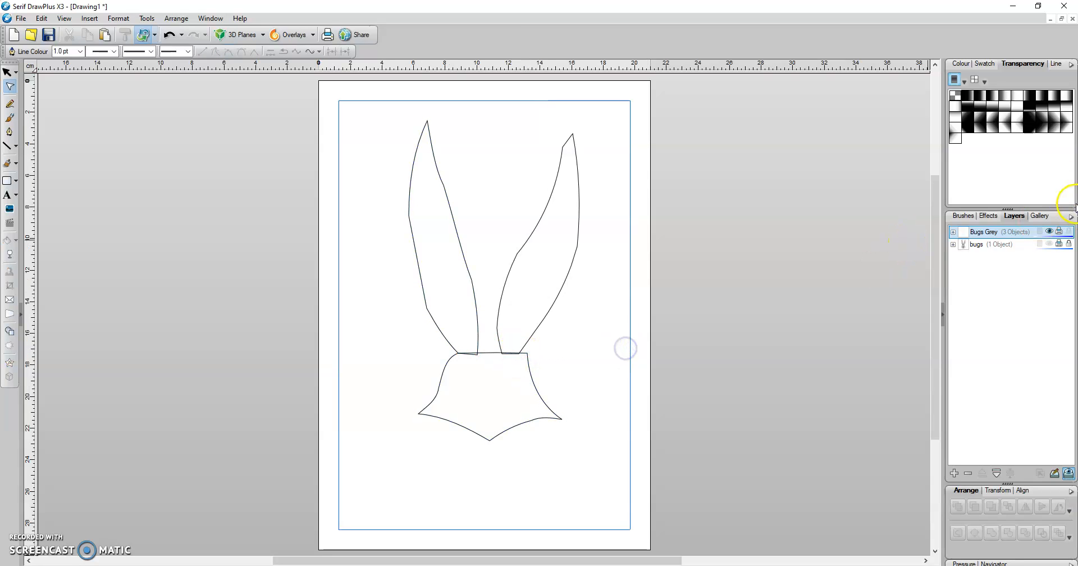
pyautogui.click(1049, 243)
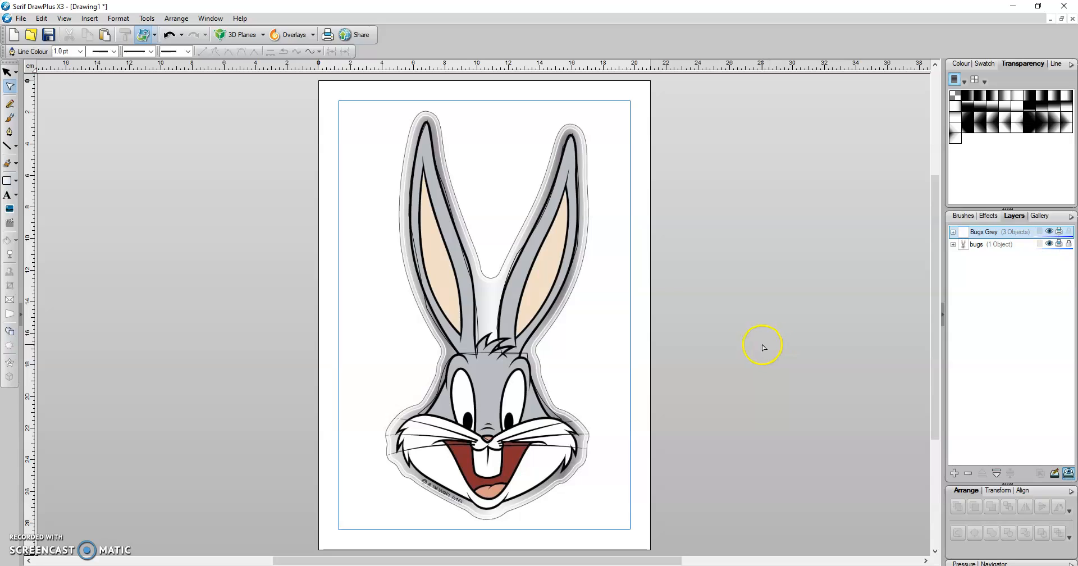
pyautogui.click(1050, 244)
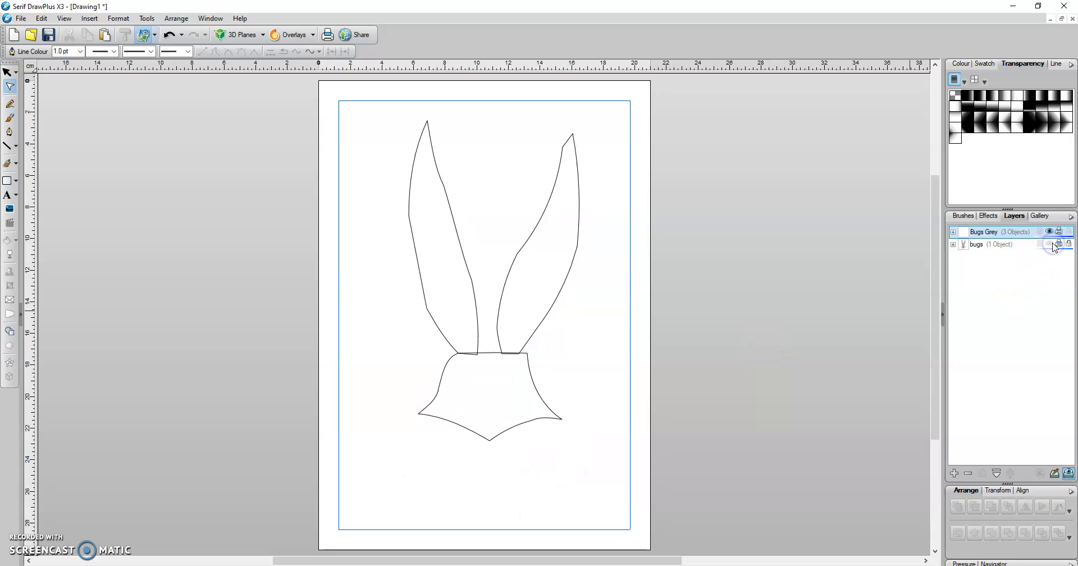
pyautogui.click(1050, 244)
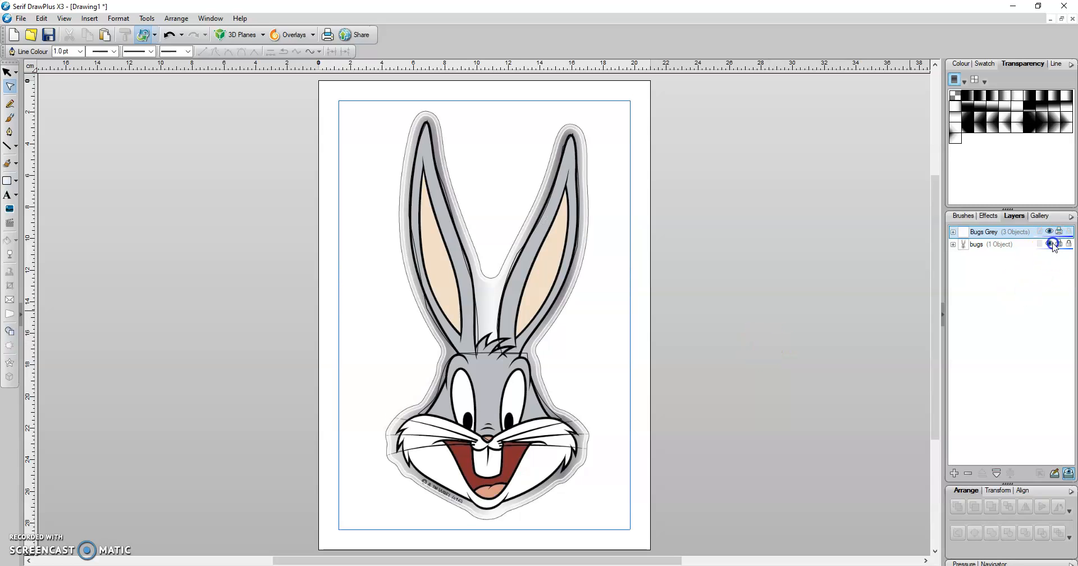